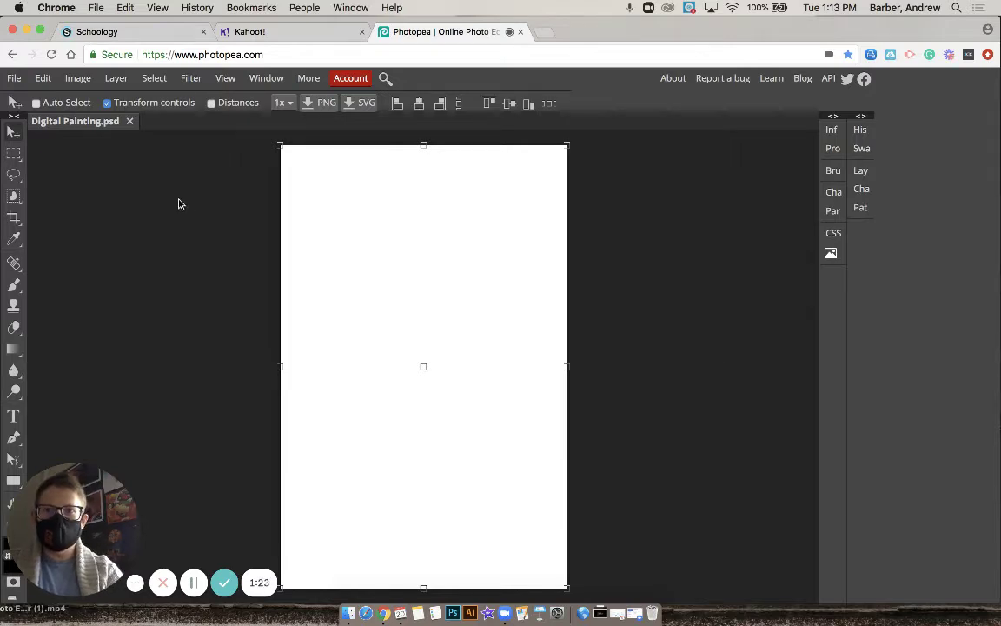
Open the image man-with-umbrella-framed-by-the-neon-tapestry-of-tokyo.jpg from the Desktop folder.
{"action": "left_click", "coordinate": [12, 80]}
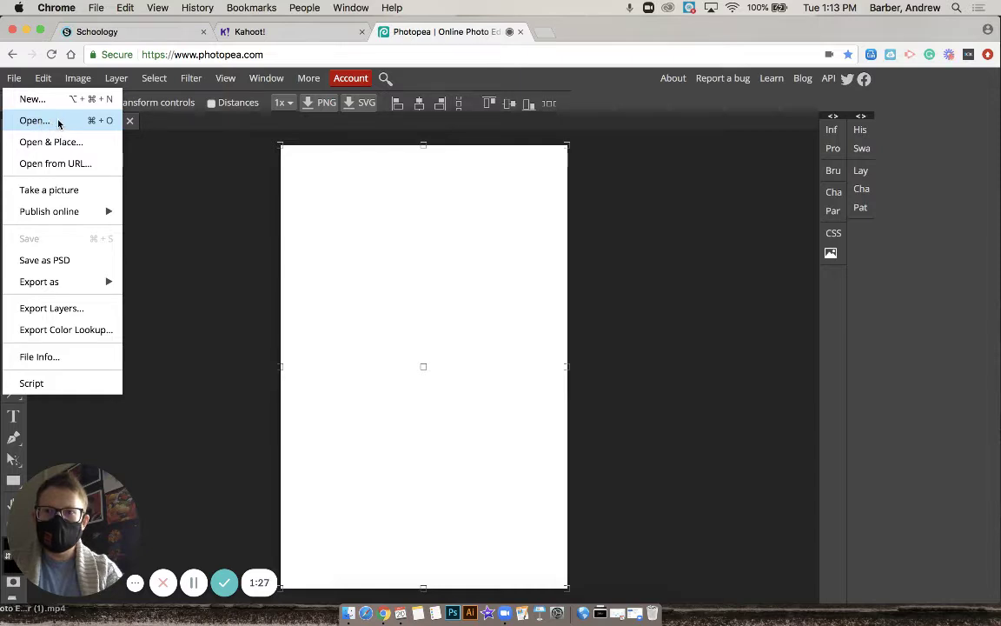
{"action": "left_click", "coordinate": [34, 120]}
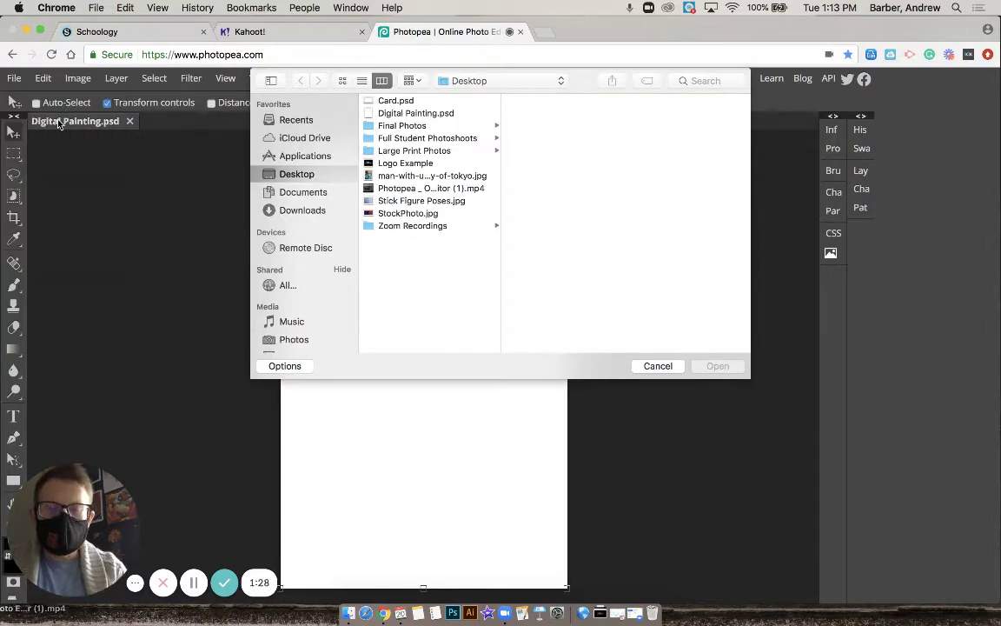
{"action": "left_click", "coordinate": [412, 179]}
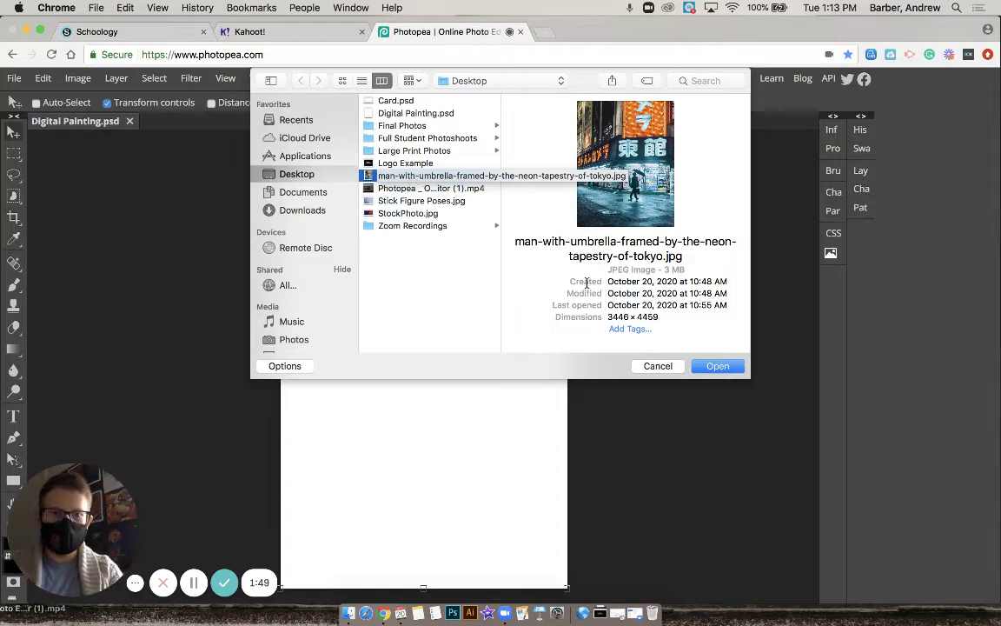
{"action": "left_click", "coordinate": [711, 366]}
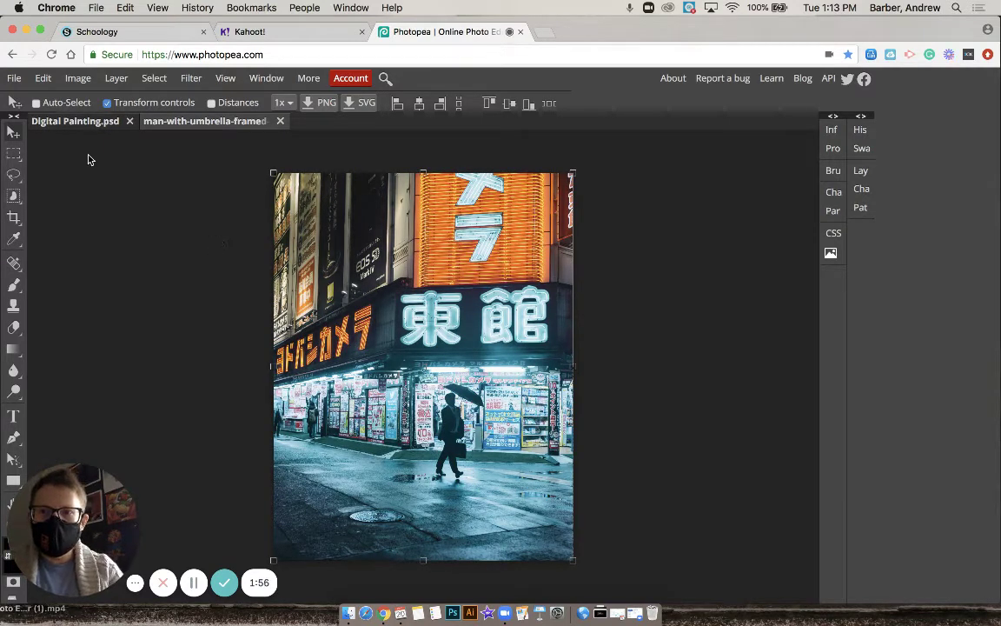
{"action": "left_click", "coordinate": [87, 124]}
{"action": "left_click", "coordinate": [170, 124]}
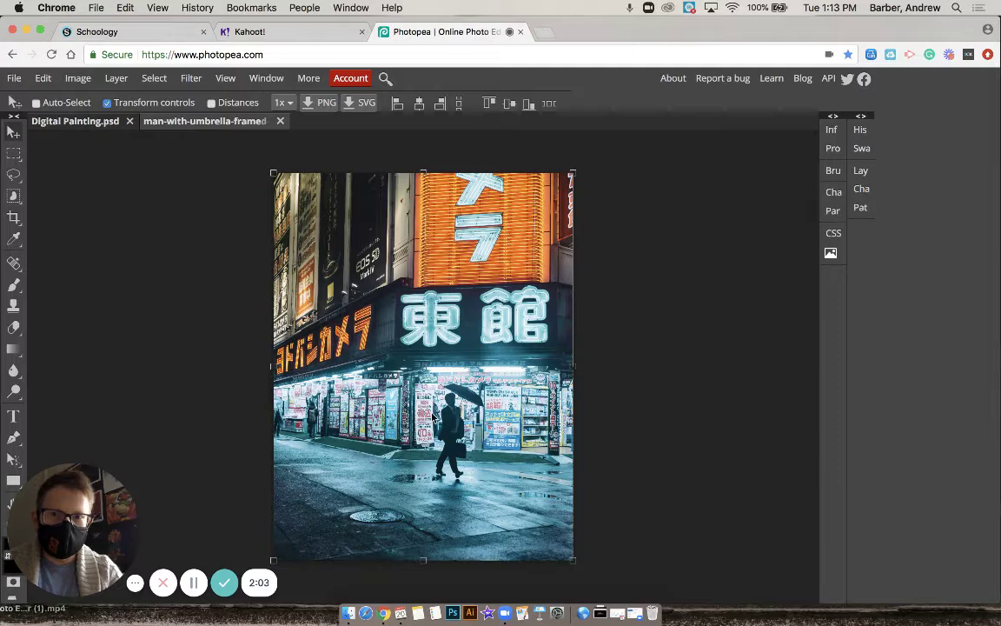
{"action": "left_click", "coordinate": [79, 124]}
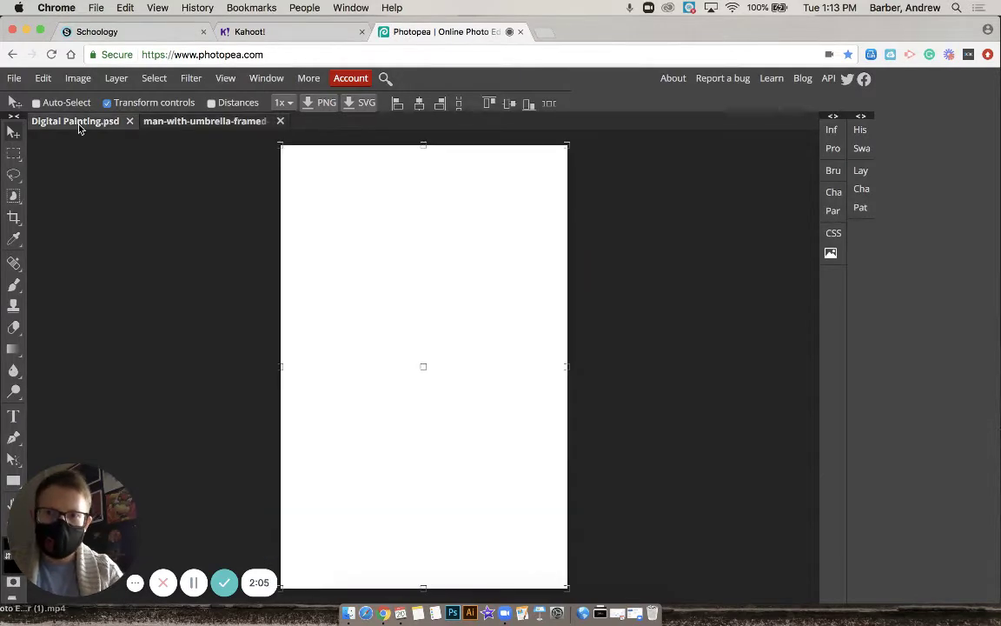
{"action": "mouse_move", "coordinate": [80, 126]}
{"action": "left_mouse_down"}
{"action": "mouse_move", "coordinate": [157, 109]}
{"action": "mouse_move", "coordinate": [293, 268]}
{"action": "left_mouse_up"}
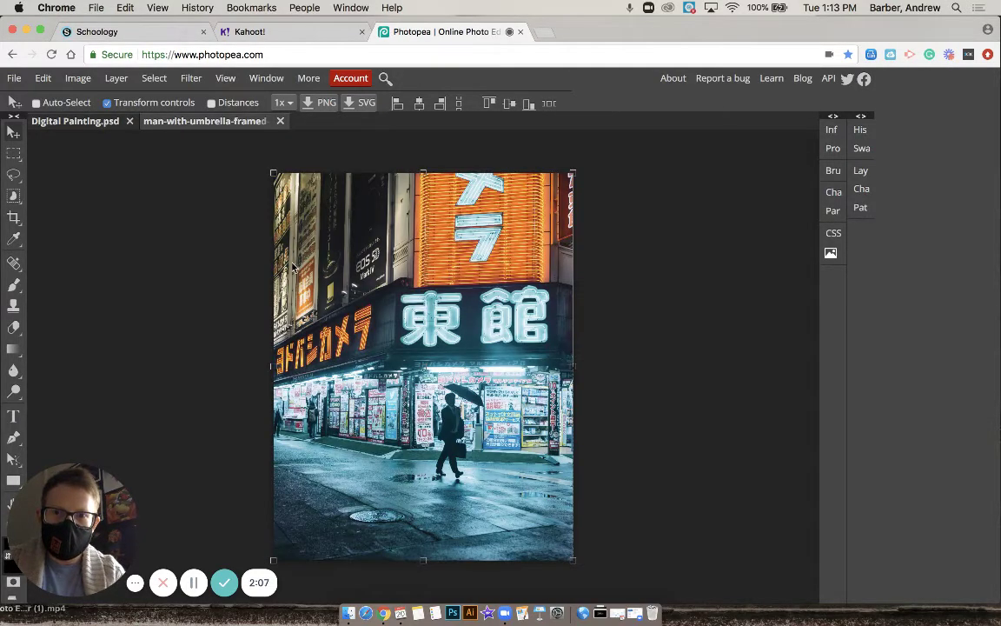
{"action": "left_click", "coordinate": [74, 124]}
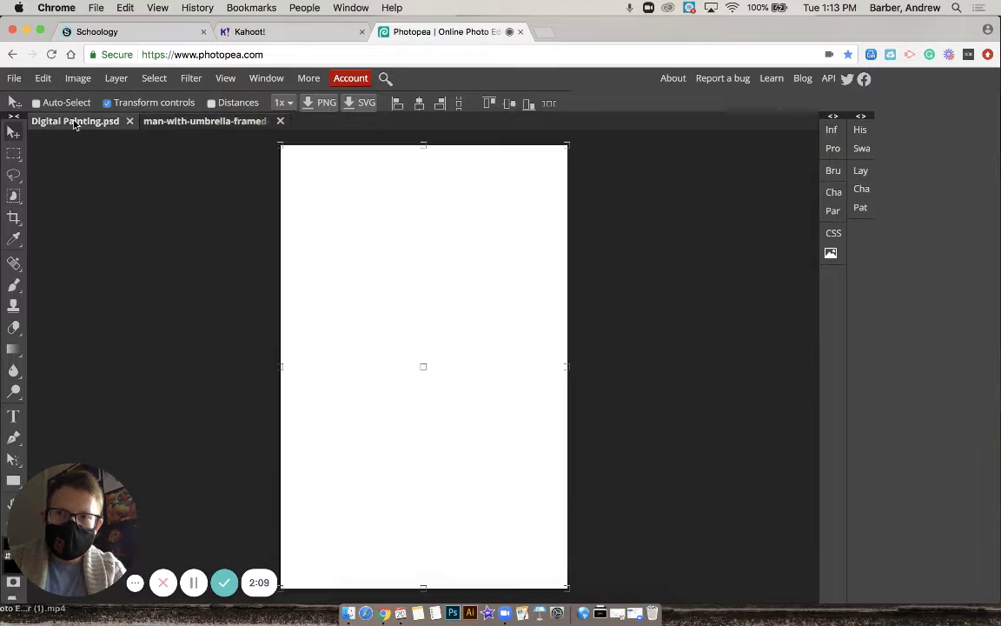
{"action": "left_click", "coordinate": [196, 122]}
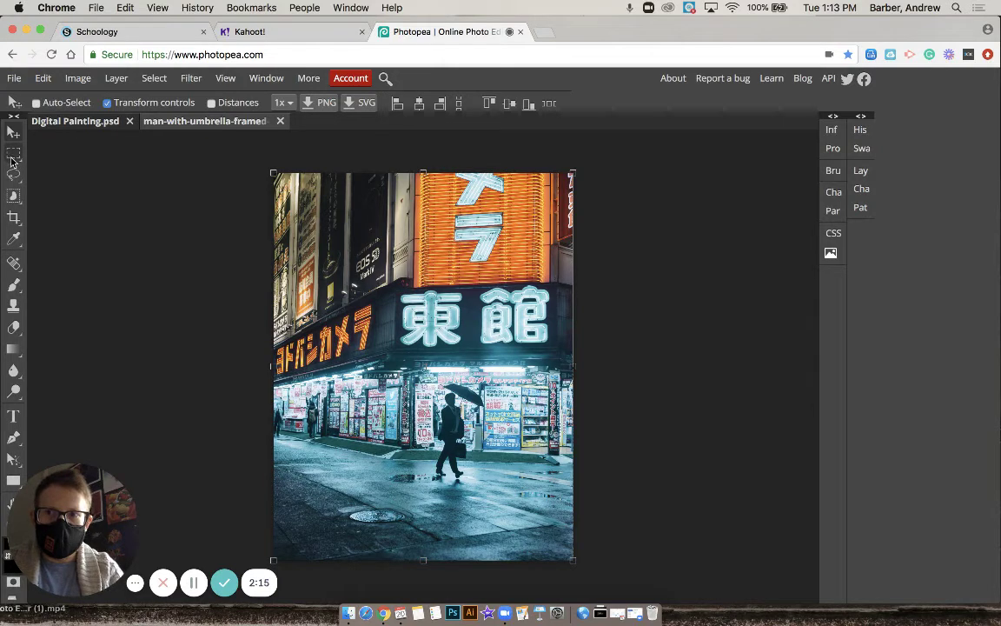
Select the entire umbrella photo with a rectangular selection and copy it.
{"action": "left_click", "coordinate": [13, 156]}
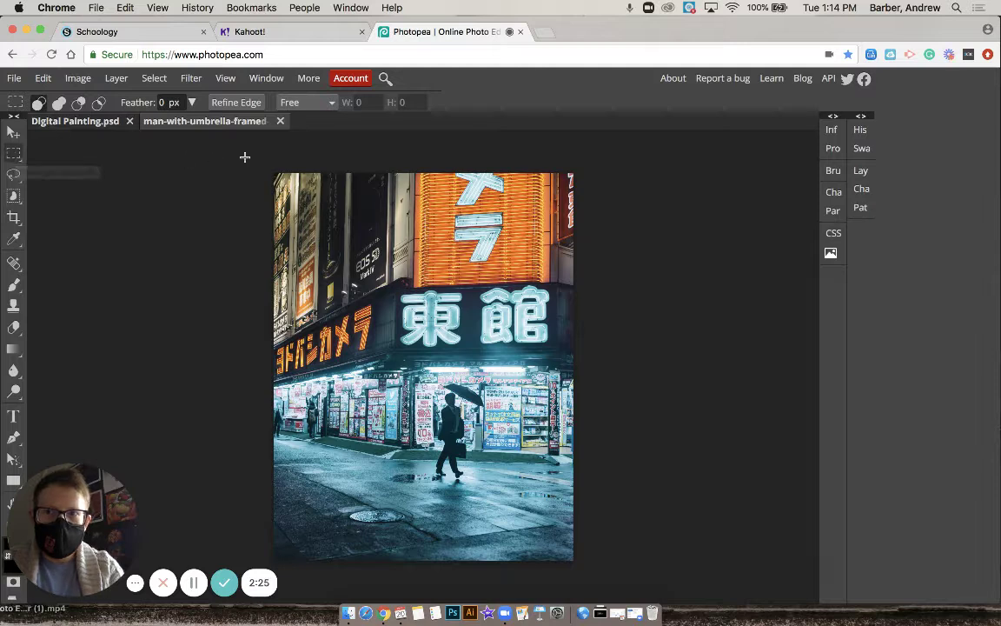
{"action": "left_click_drag", "start_coordinate": [244, 156], "coordinate": [583, 572]}
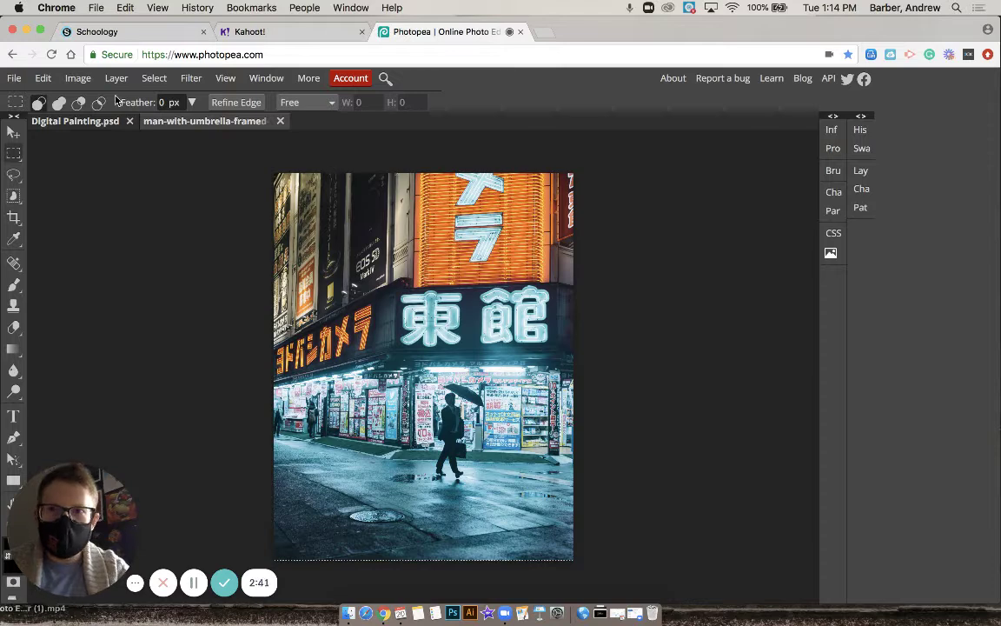
{"action": "left_click", "coordinate": [43, 80]}
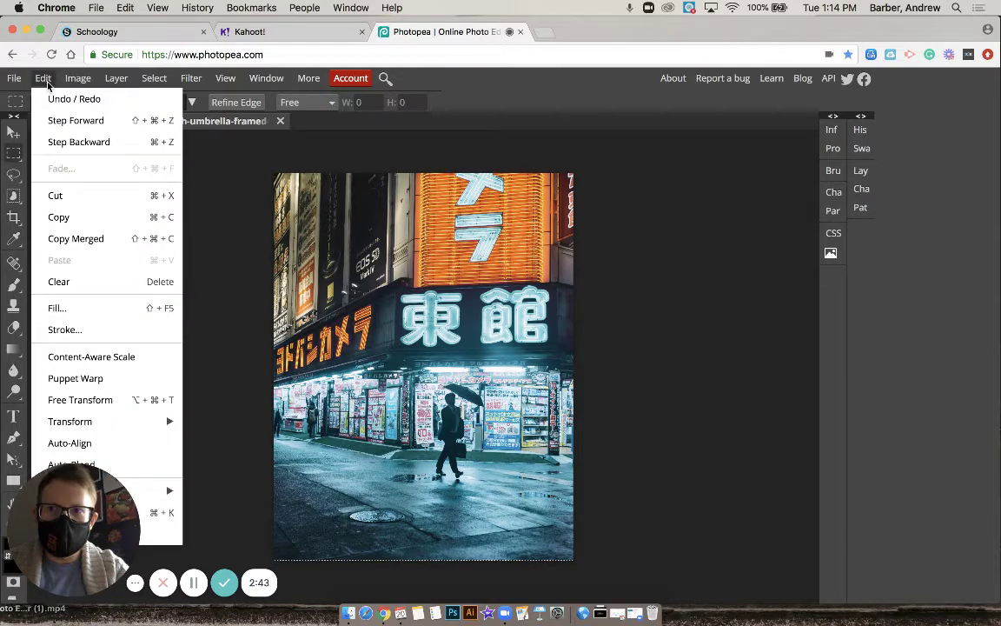
{"action": "left_click", "coordinate": [79, 217]}
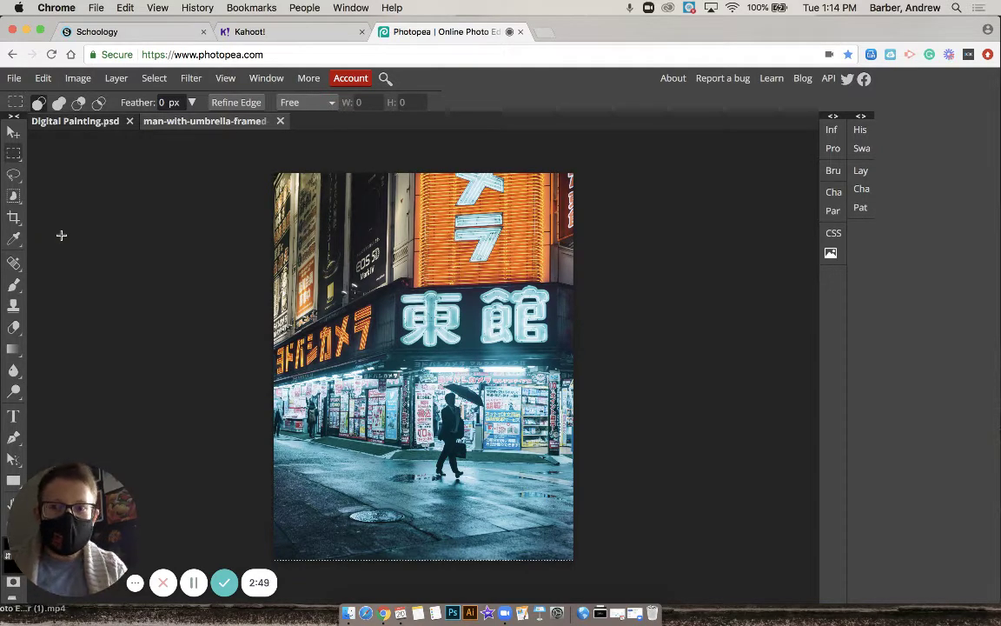
Paste the copied photo into the Digital Painting.psd document.
{"action": "left_click", "coordinate": [66, 125]}
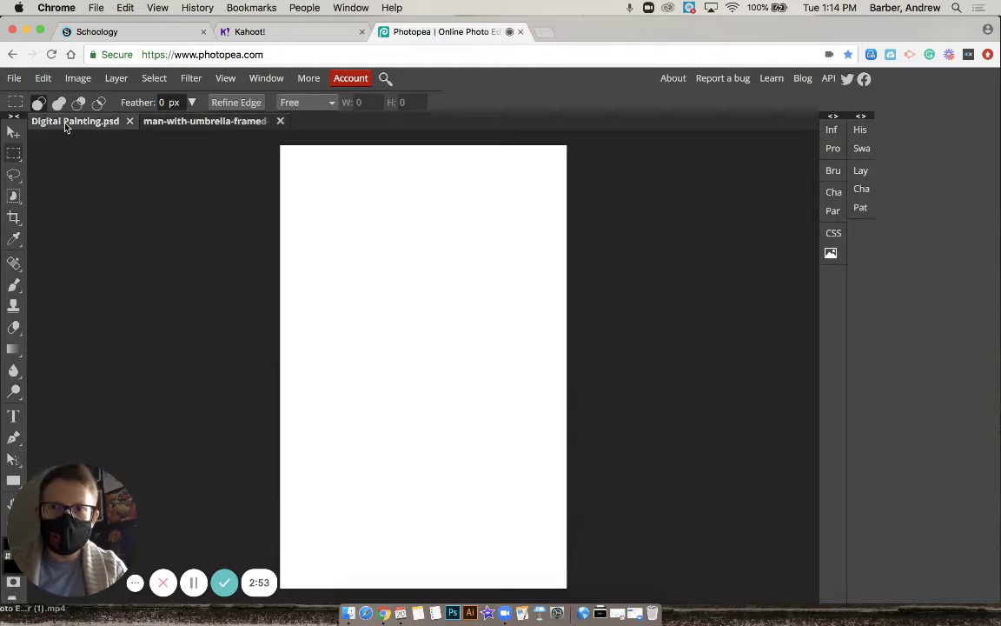
{"action": "left_click", "coordinate": [43, 79]}
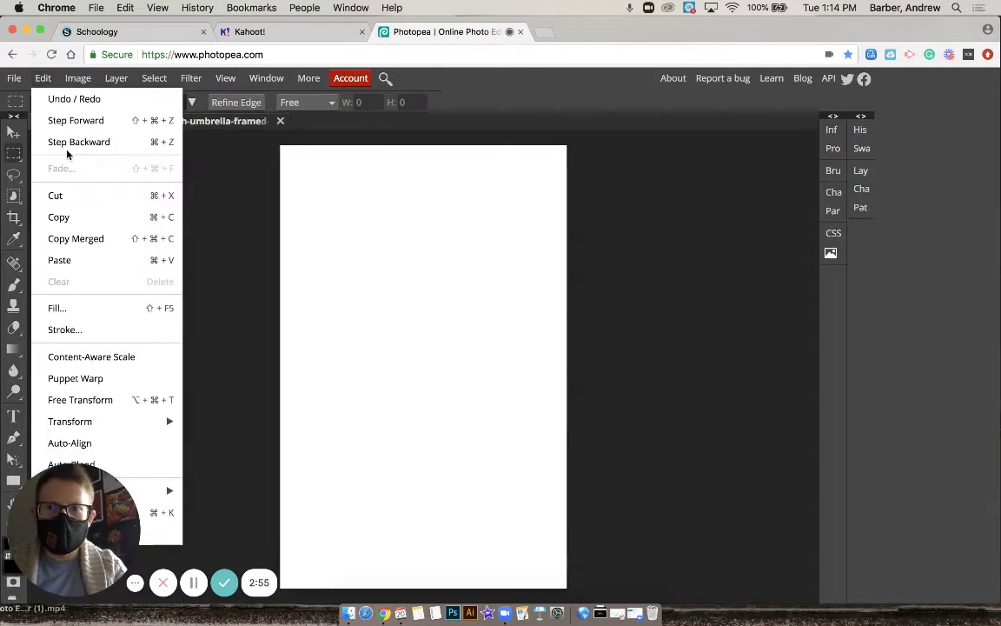
{"action": "left_click", "coordinate": [83, 259]}
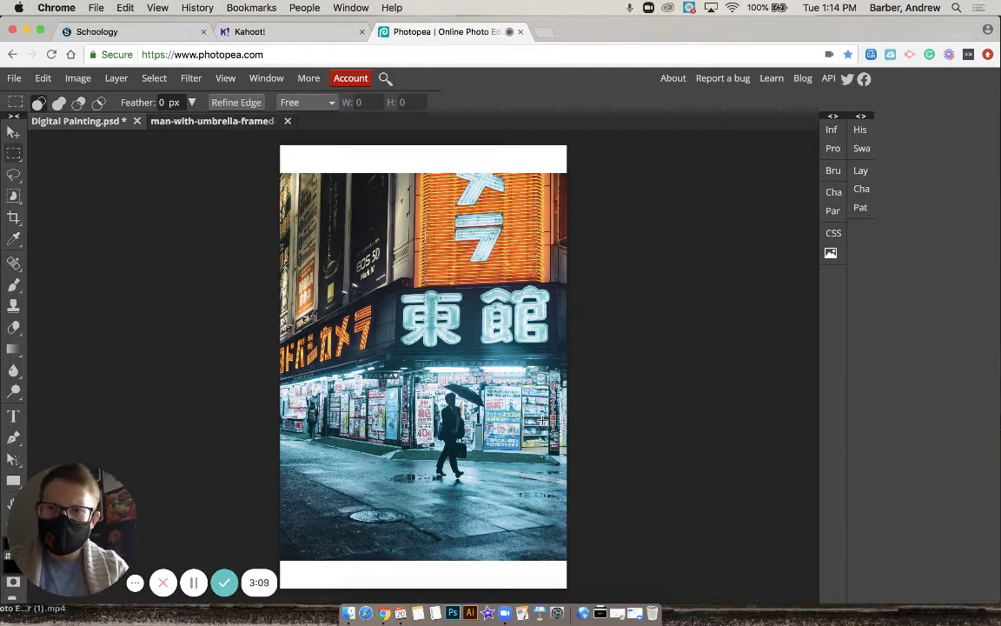
Scale the pasted photo down proportionally to about 48.78% with the transform controls and apply the change.
{"action": "left_click", "coordinate": [13, 135]}
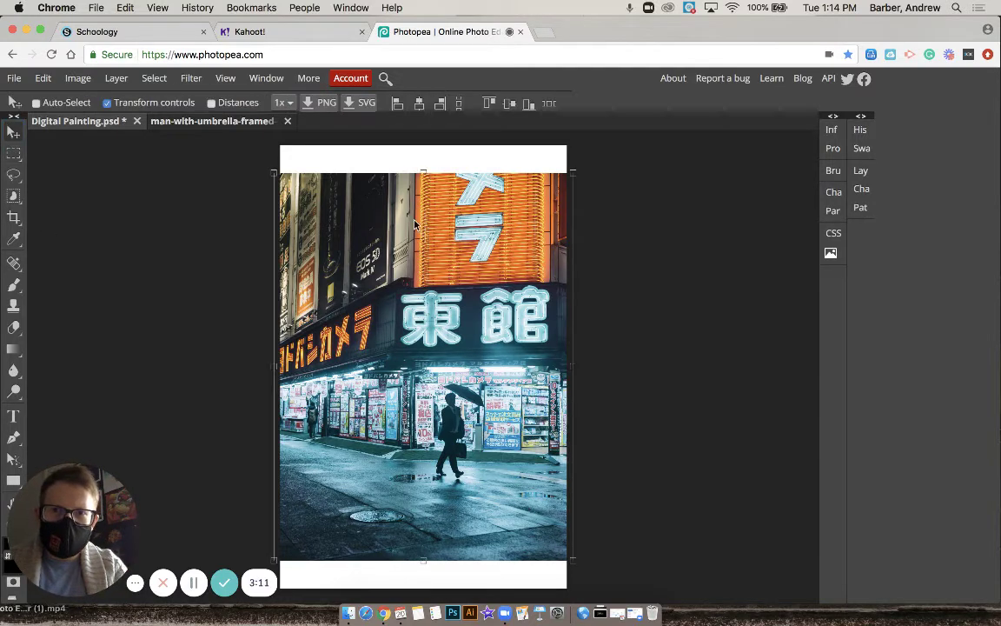
{"action": "left_click", "coordinate": [274, 173]}
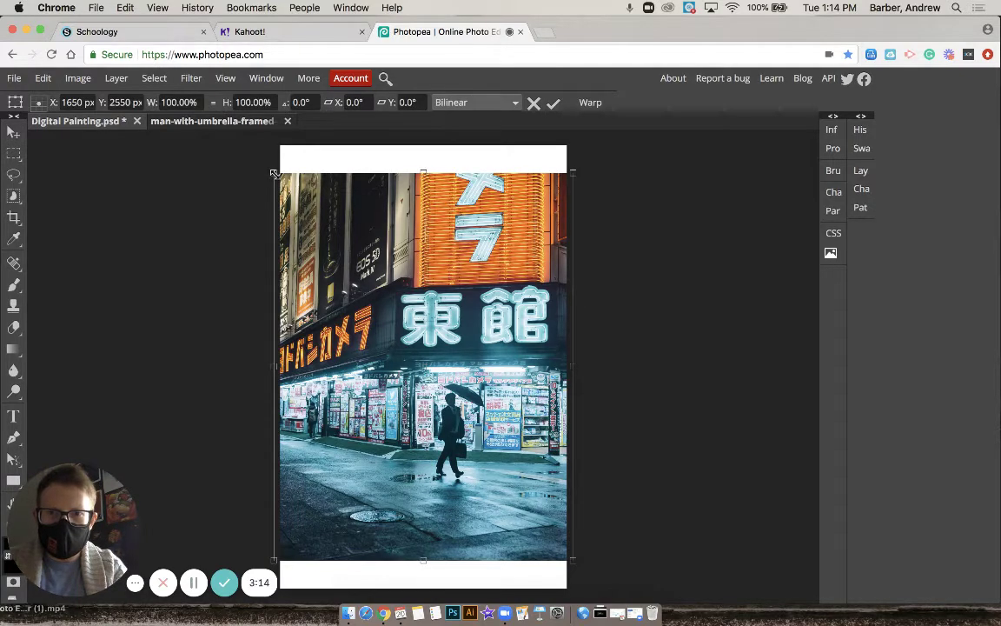
{"action": "left_click_drag", "start_coordinate": [274, 173], "coordinate": [373, 306]}
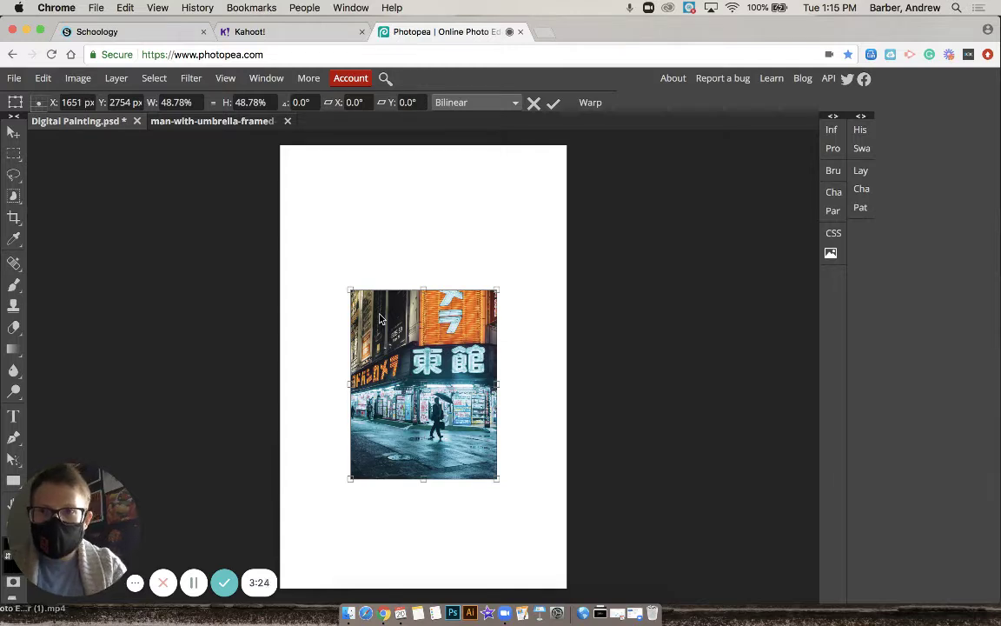
{"action": "left_click", "coordinate": [12, 132]}
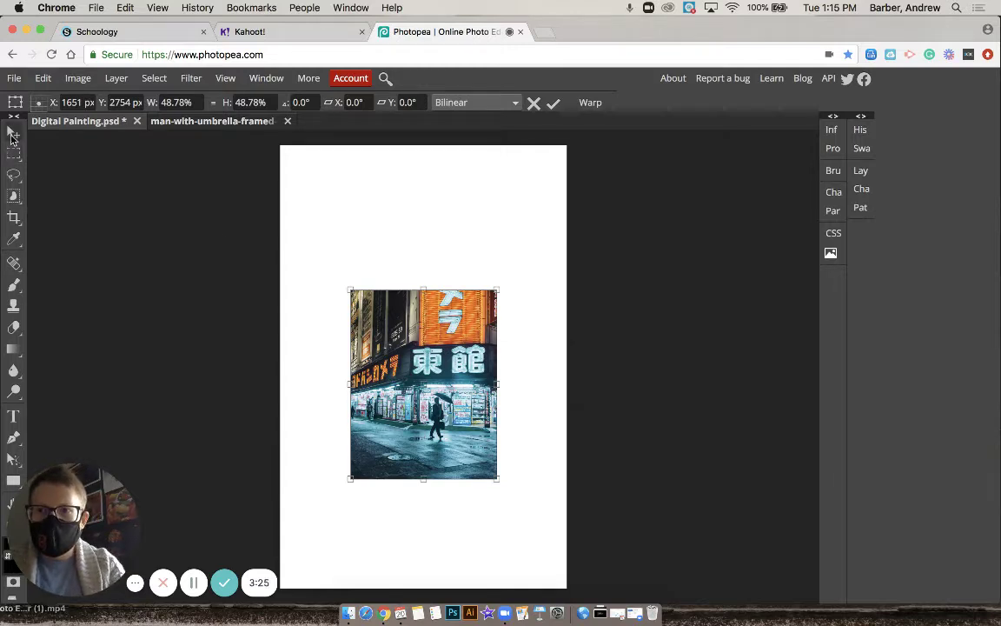
{"action": "left_click", "coordinate": [553, 104]}
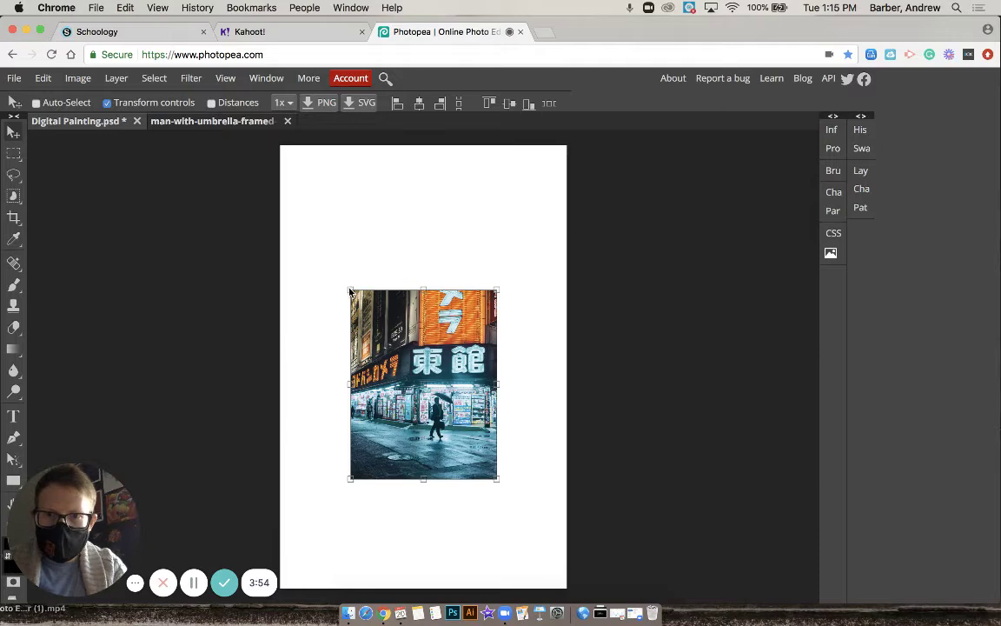
Enlarge the photo to about 227% width and 239% height, position it to cover the whole canvas, and apply the transform.
{"action": "left_click_drag", "start_coordinate": [351, 290], "coordinate": [246, 145]}
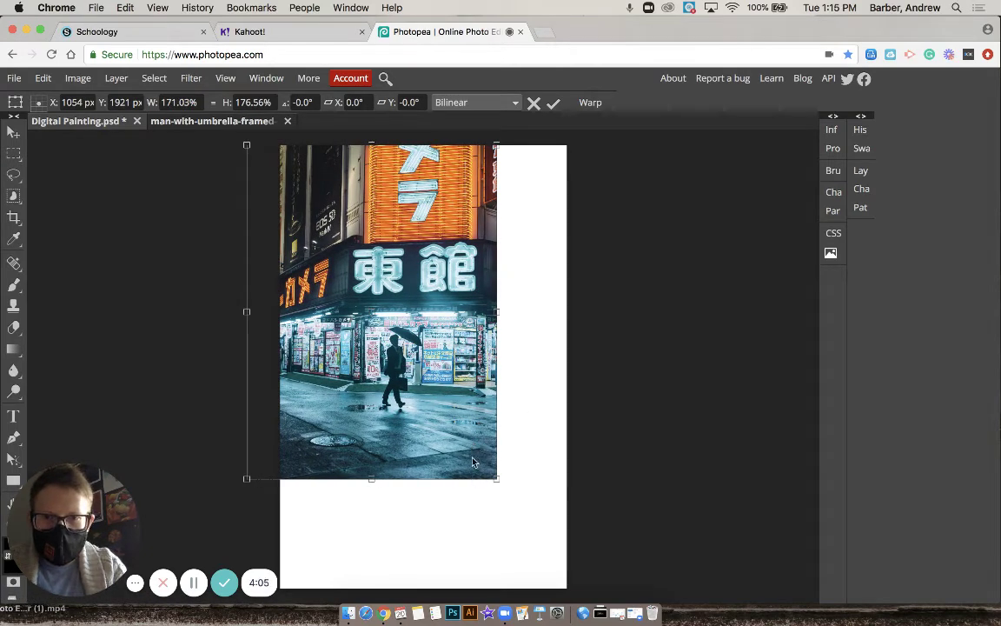
{"action": "left_click_drag", "start_coordinate": [496, 477], "coordinate": [578, 599]}
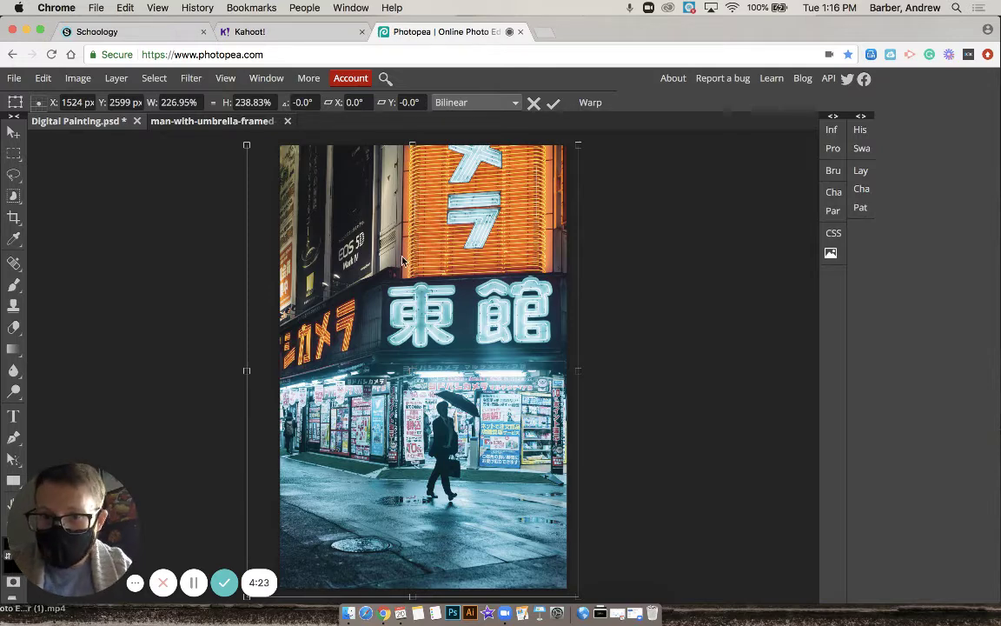
{"action": "left_click_drag", "start_coordinate": [413, 261], "coordinate": [431, 260]}
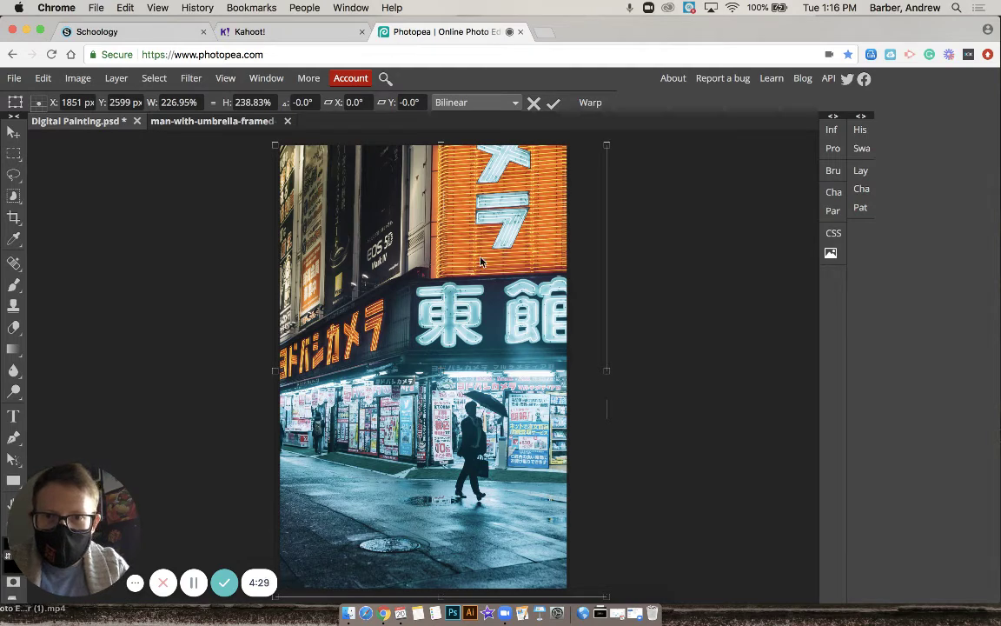
{"action": "left_click_drag", "start_coordinate": [431, 260], "coordinate": [459, 258]}
{"action": "left_click_drag", "start_coordinate": [460, 257], "coordinate": [460, 257]}
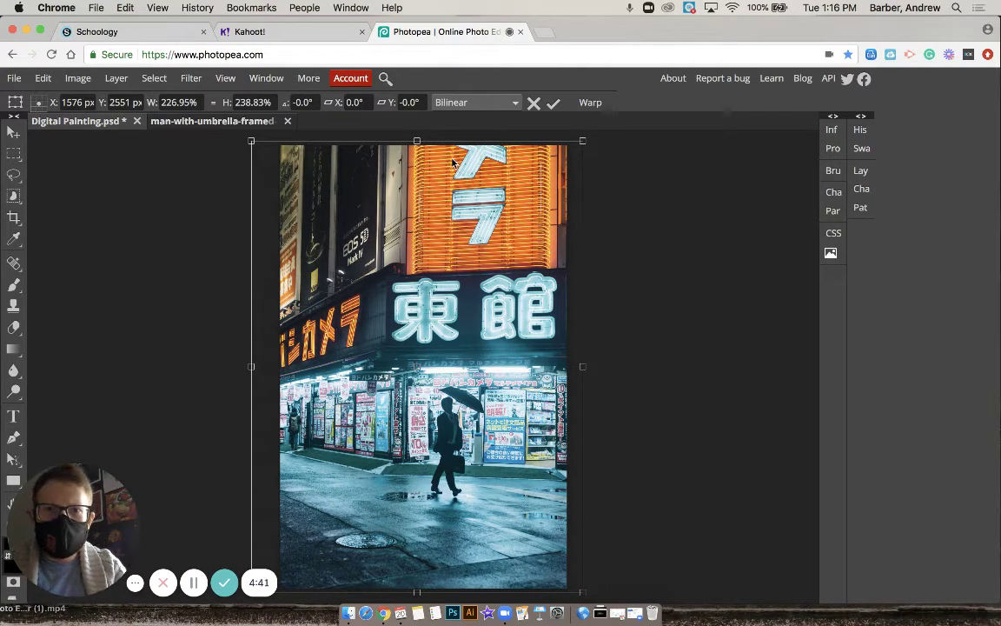
{"action": "left_click", "coordinate": [553, 104]}
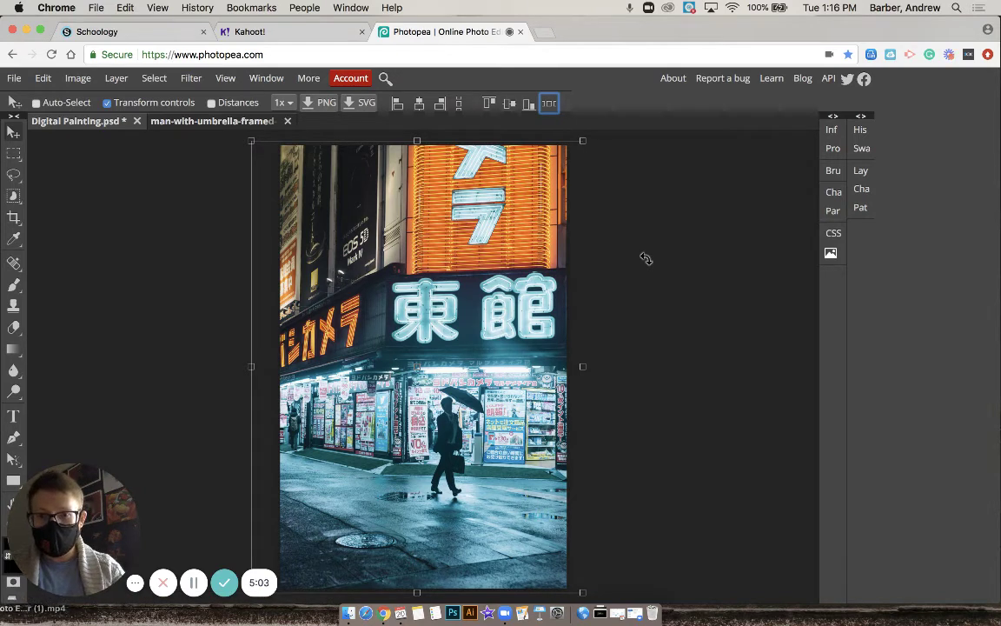
{"action": "left_click", "coordinate": [860, 115]}
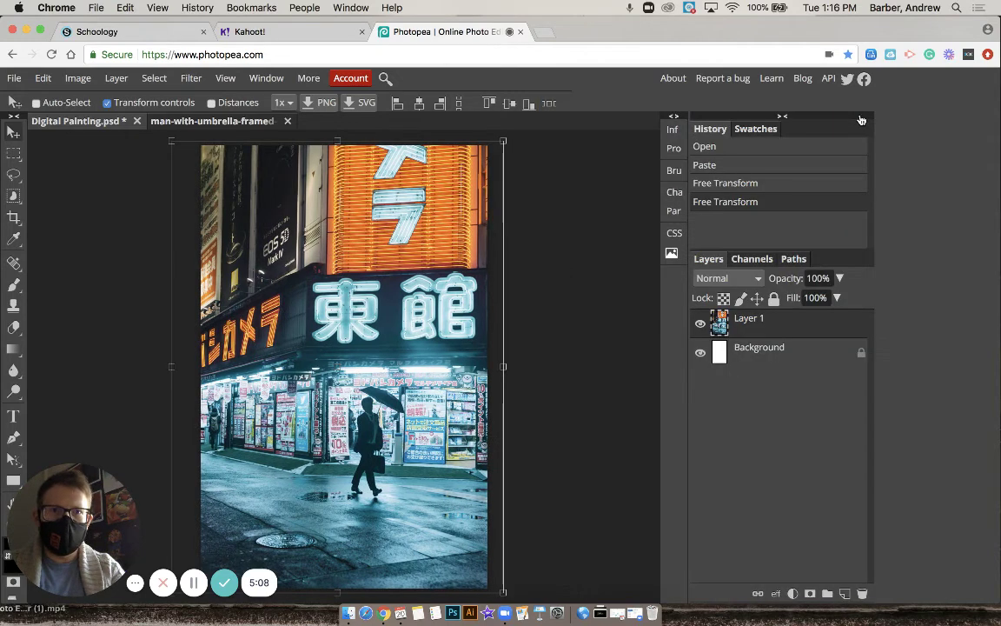
{"action": "left_click", "coordinate": [782, 117]}
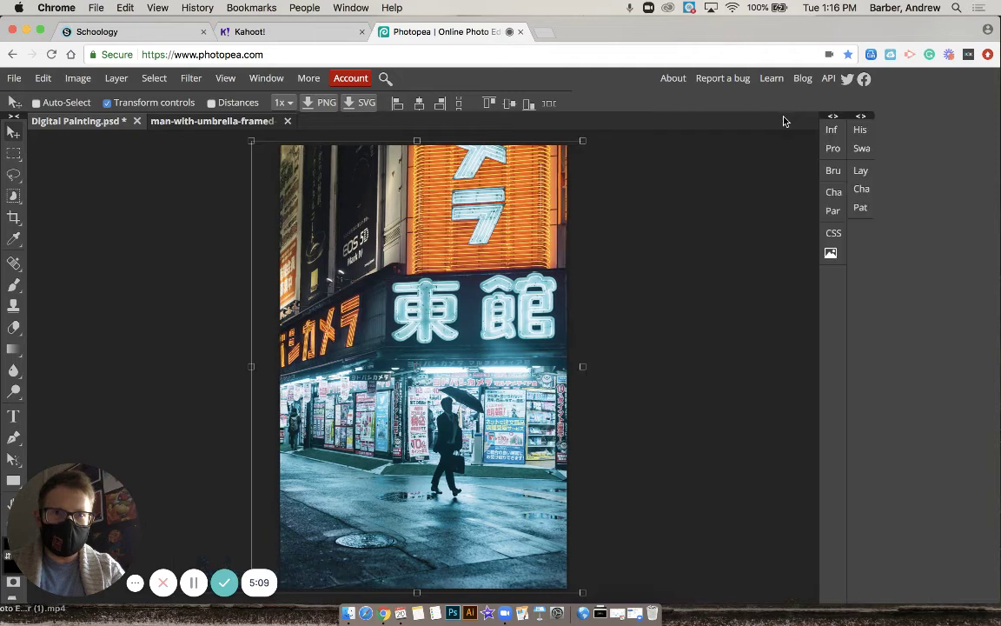
{"action": "left_click", "coordinate": [862, 117]}
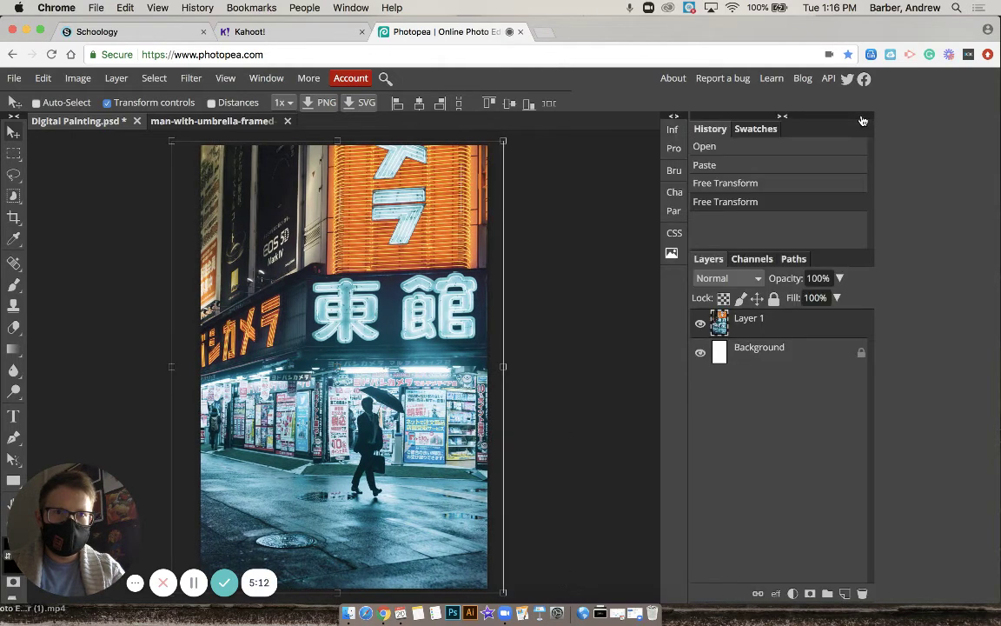
{"action": "left_click", "coordinate": [782, 117]}
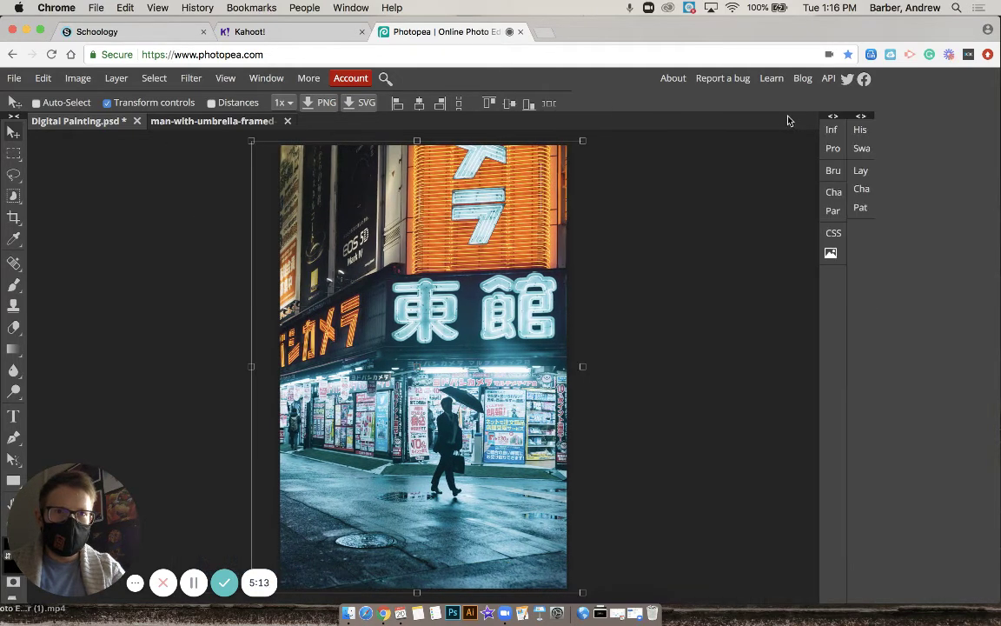
Rename the pasted photo's layer as "Stock Photo".
{"action": "left_click", "coordinate": [860, 173]}
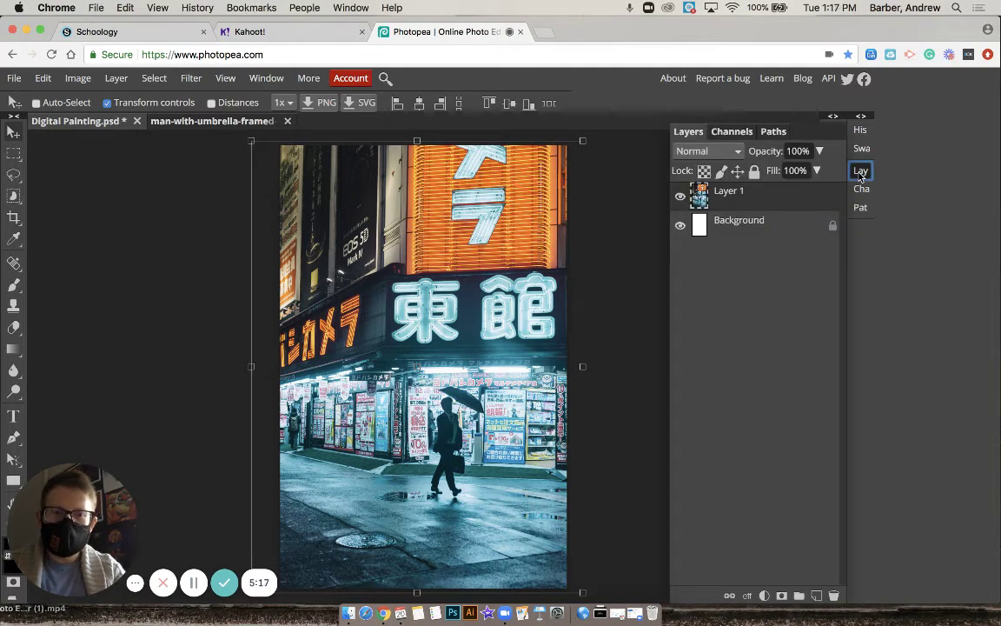
{"action": "double_click", "coordinate": [729, 193]}
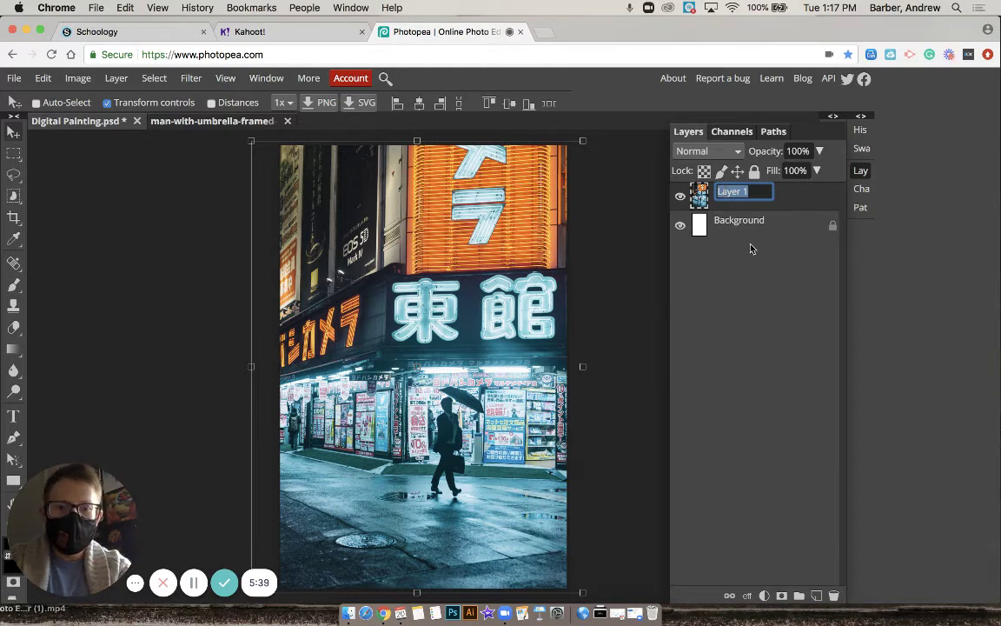
{"action": "type", "text": "Stock"}
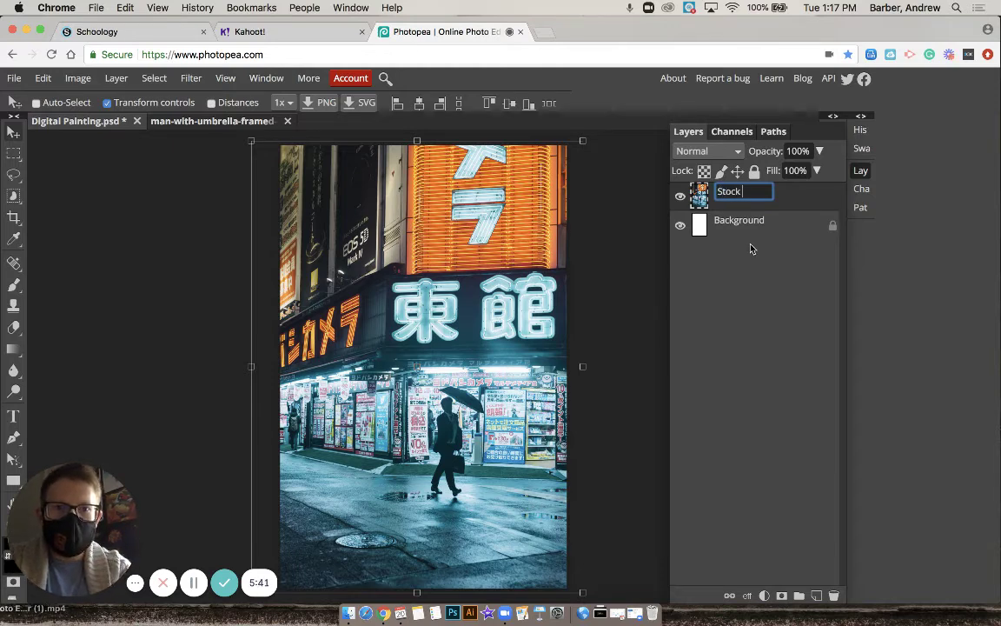
{"action": "type", "text": " Photo"}
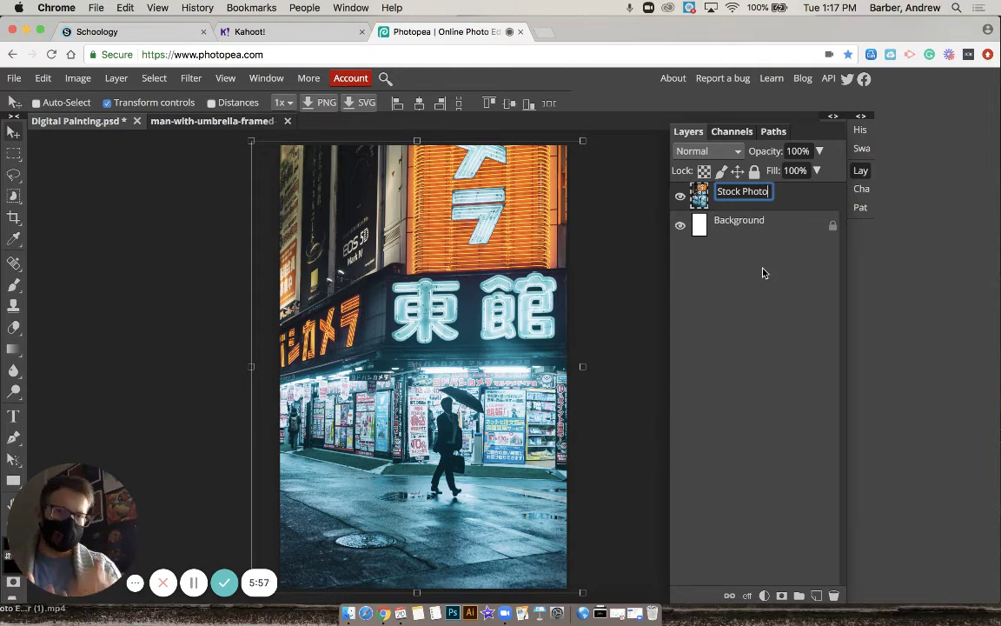
{"action": "key", "text": "Return"}
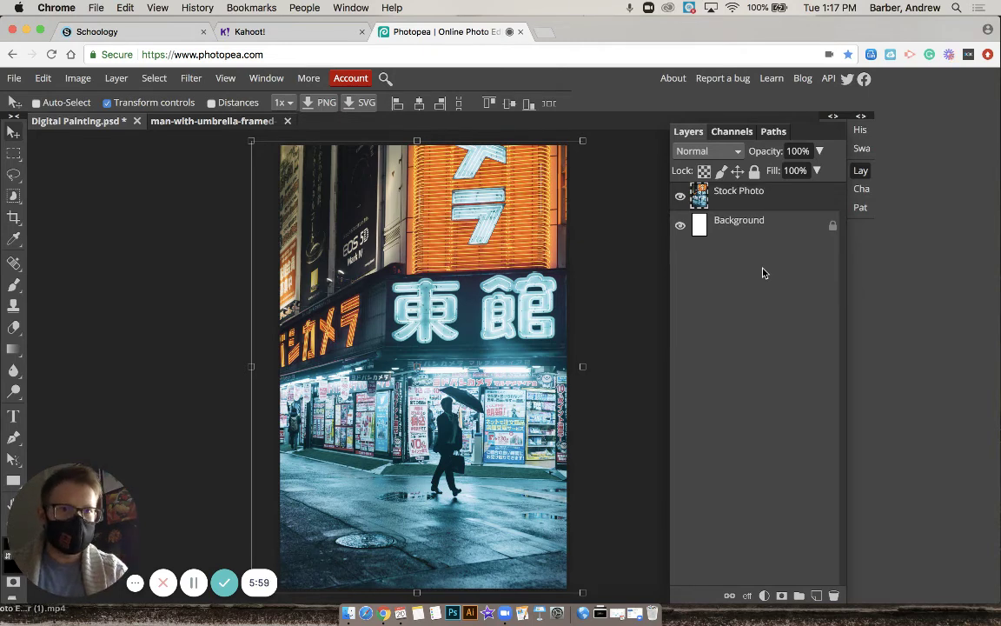
Lock all properties of the "Stock Photo" layer and save the document as a PSD.
{"action": "left_click", "coordinate": [755, 173]}
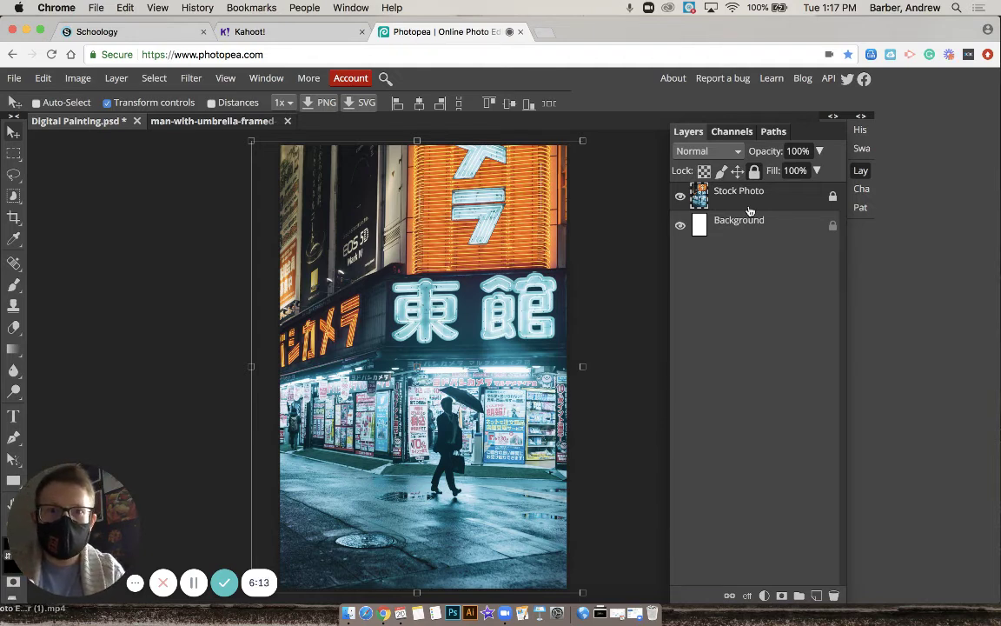
{"action": "left_click", "coordinate": [12, 80]}
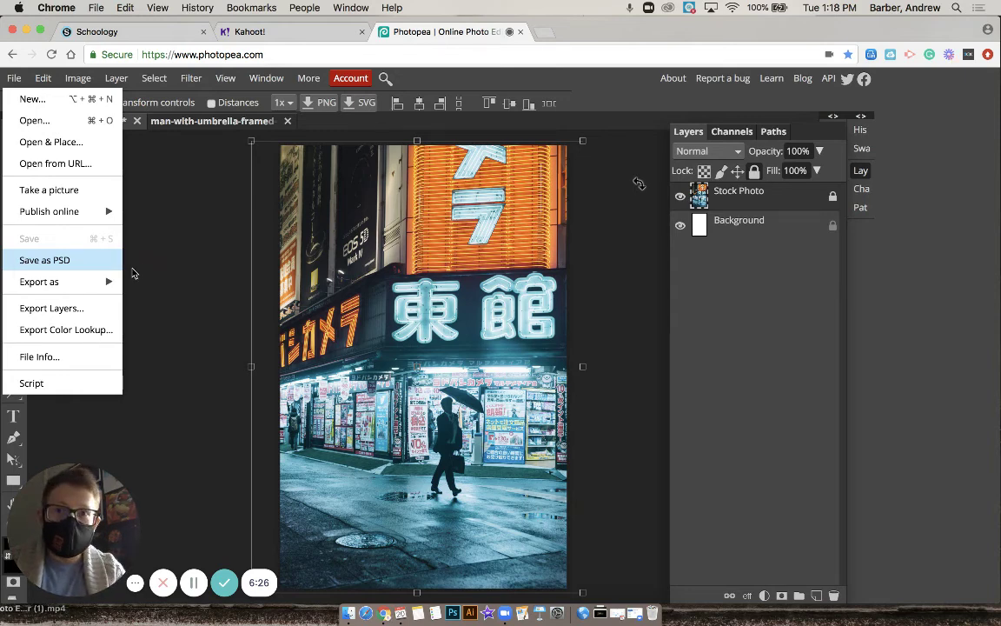
{"action": "left_click", "coordinate": [56, 256]}
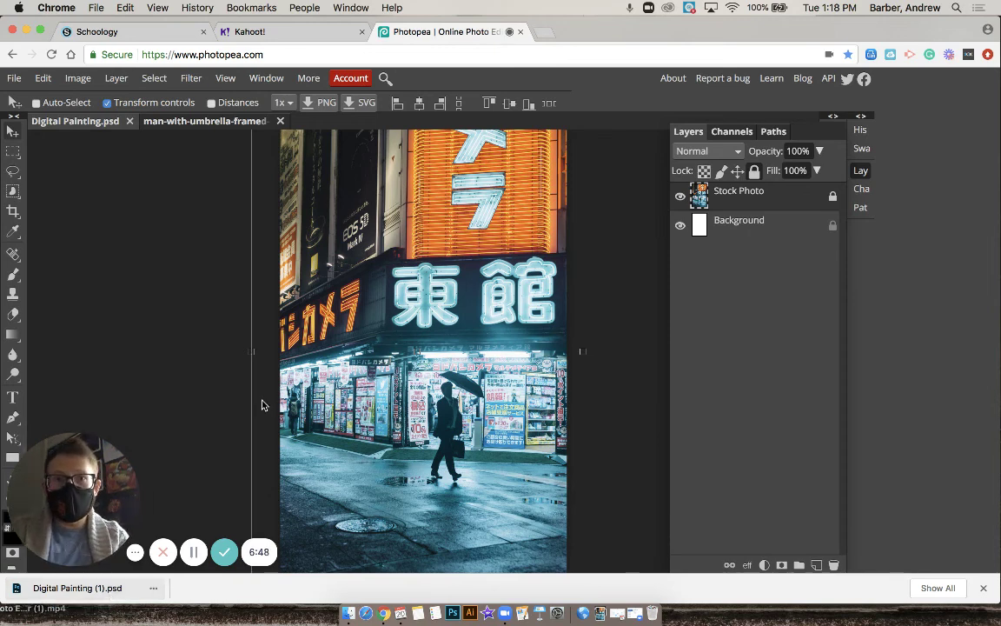
Put the downloaded "Digital Painting (1).psd" file on the desktop beside the older copy, moving the browser window aside and back.
{"action": "left_click_drag", "start_coordinate": [591, 31], "coordinate": [681, 32]}
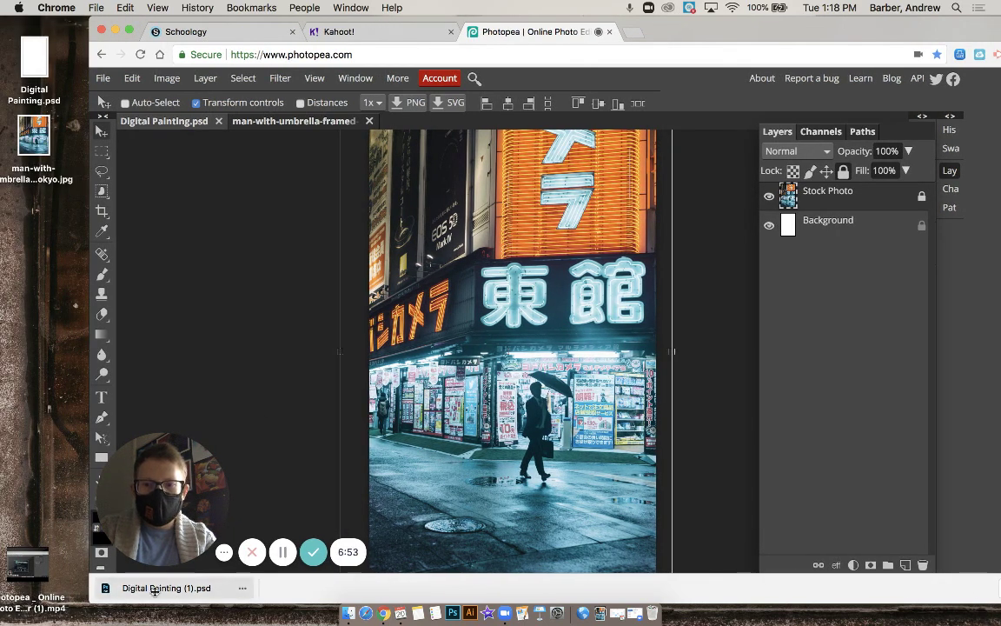
{"action": "mouse_move", "coordinate": [157, 588]}
{"action": "left_mouse_down"}
{"action": "mouse_move", "coordinate": [137, 578]}
{"action": "mouse_move", "coordinate": [44, 402]}
{"action": "mouse_move", "coordinate": [34, 216]}
{"action": "left_mouse_up"}
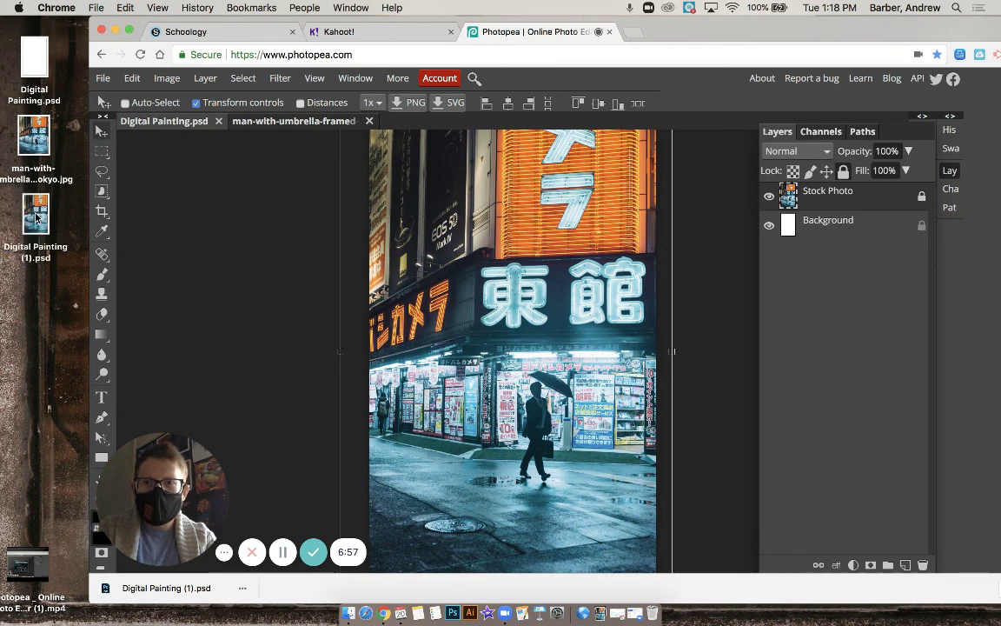
{"action": "left_click", "coordinate": [33, 74]}
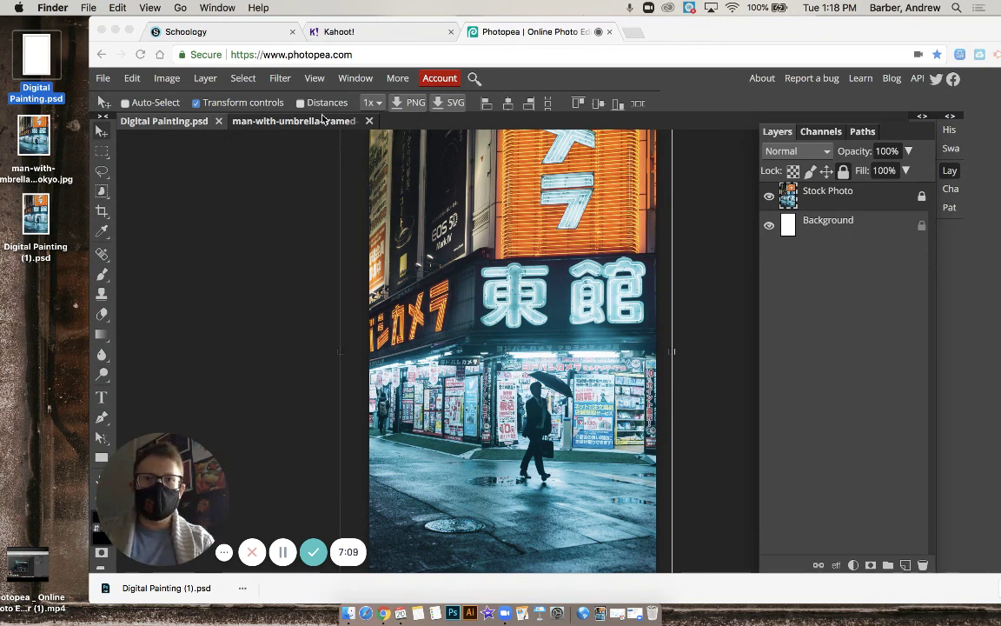
{"action": "left_click", "coordinate": [688, 36]}
{"action": "left_click_drag", "start_coordinate": [689, 36], "coordinate": [597, 30]}
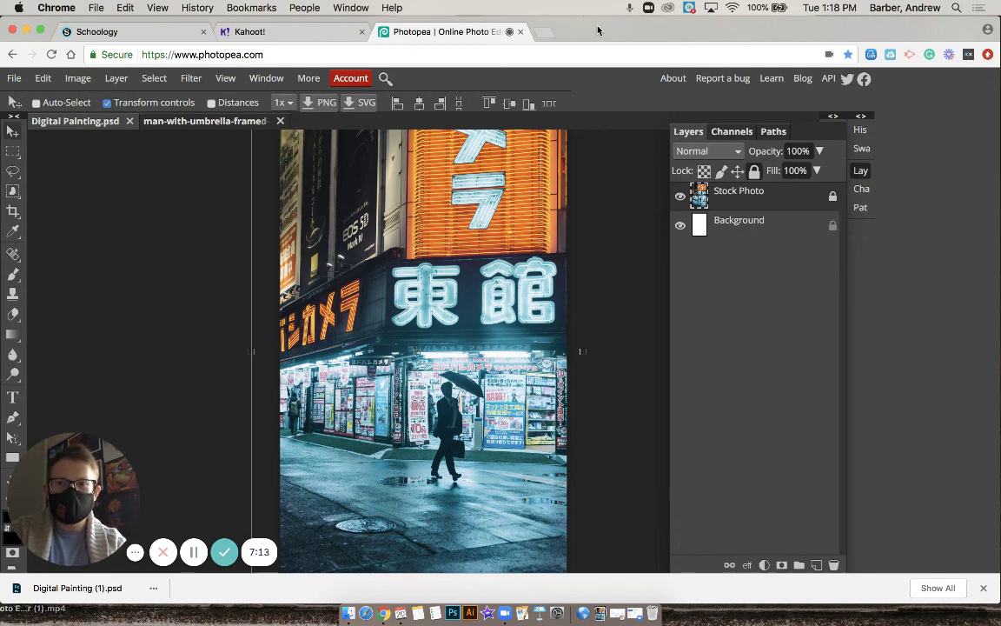